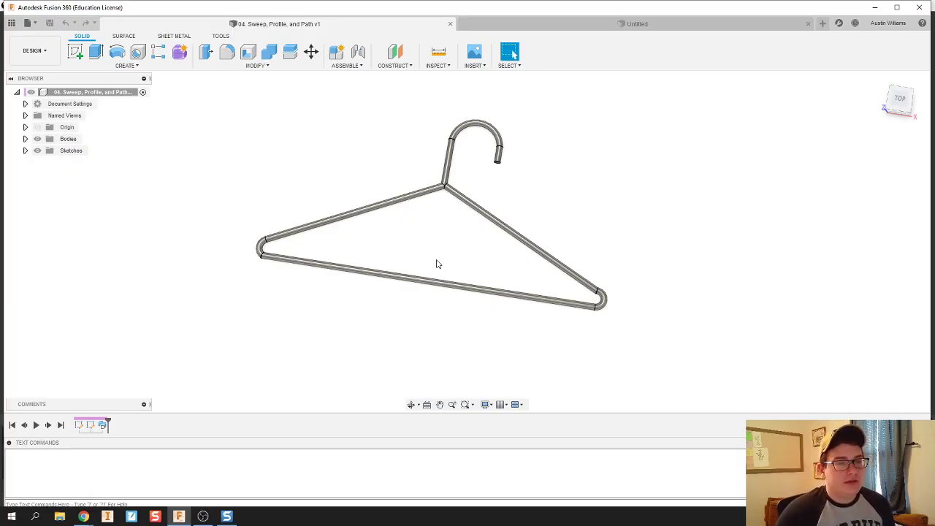
Step: Zoom in and back out on the finished swept hanger tube
scroll(443, 252, down, 1)
scroll(438, 259, up, 3)
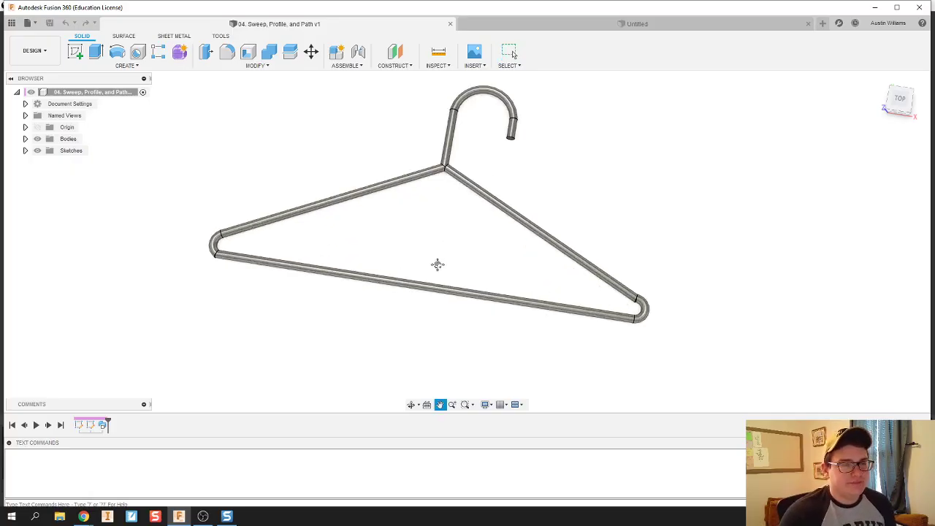
Step: Switch to the Untitled design and start a sketch on the horizontal XY plane, centred on the origin
click(561, 23)
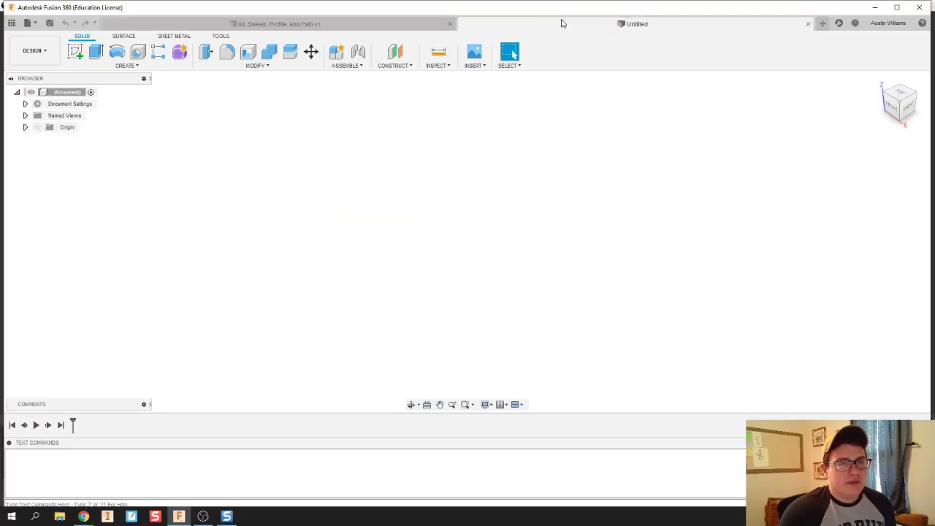
click(76, 51)
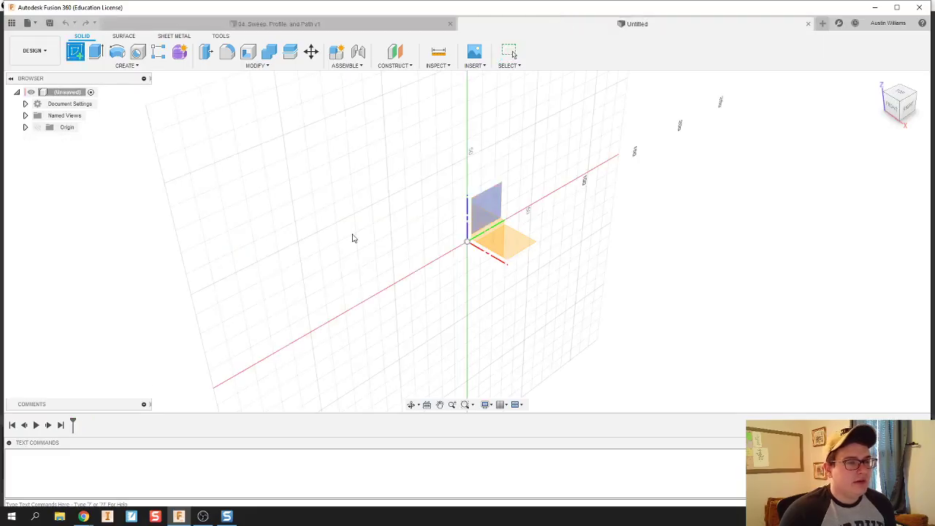
click(510, 234)
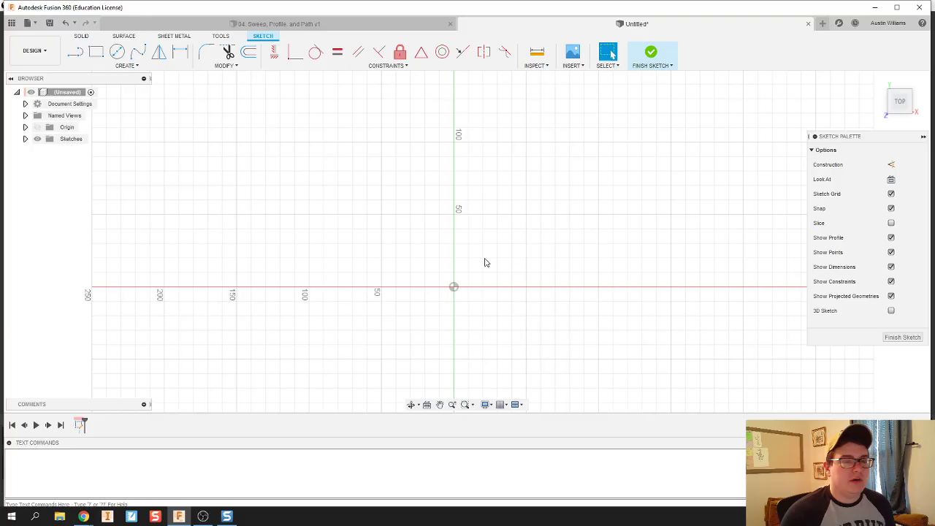
scroll(476, 292, down, 3)
scroll(475, 236, up, 3)
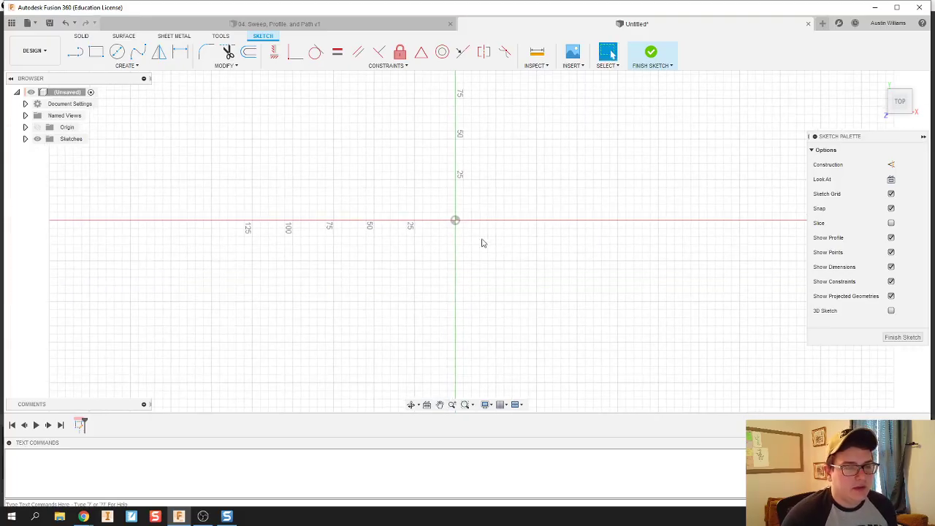
scroll(462, 242, up, 2)
scroll(460, 247, down, 2)
middle_drag(458, 253, 455, 291)
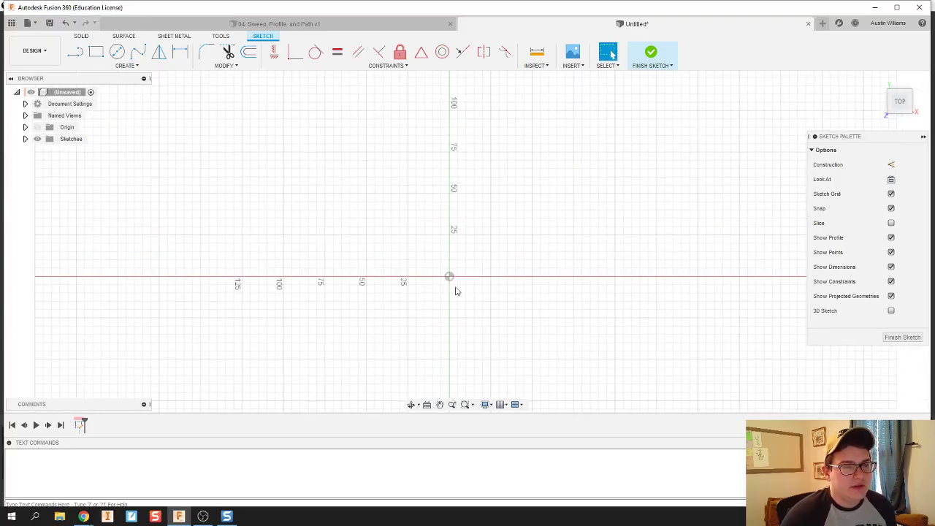
click(79, 55)
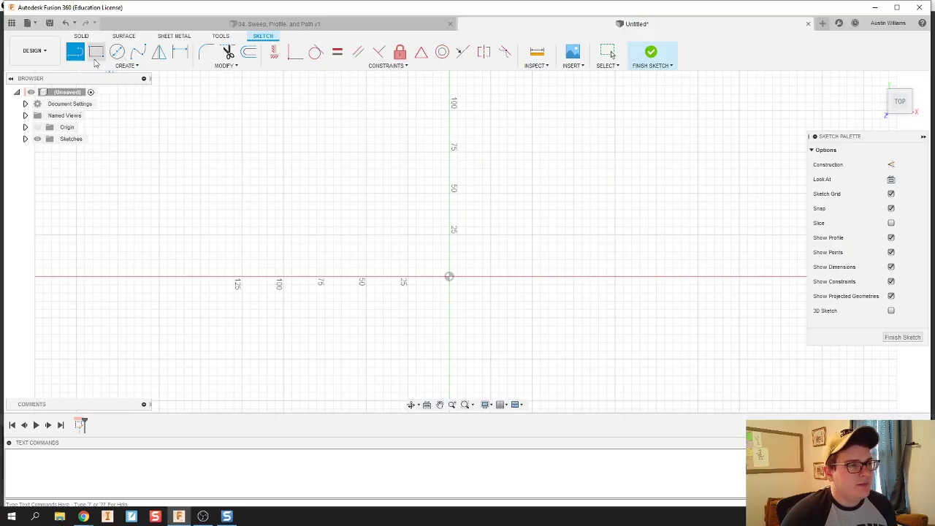
Step: Try an arc from the Create menu on the vertical axis, then cancel it
click(122, 67)
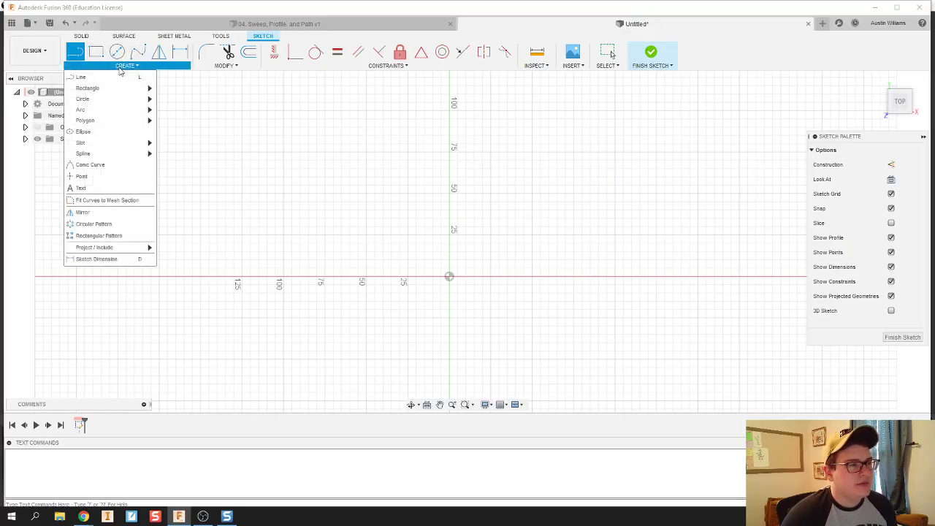
mouse_move(125, 110)
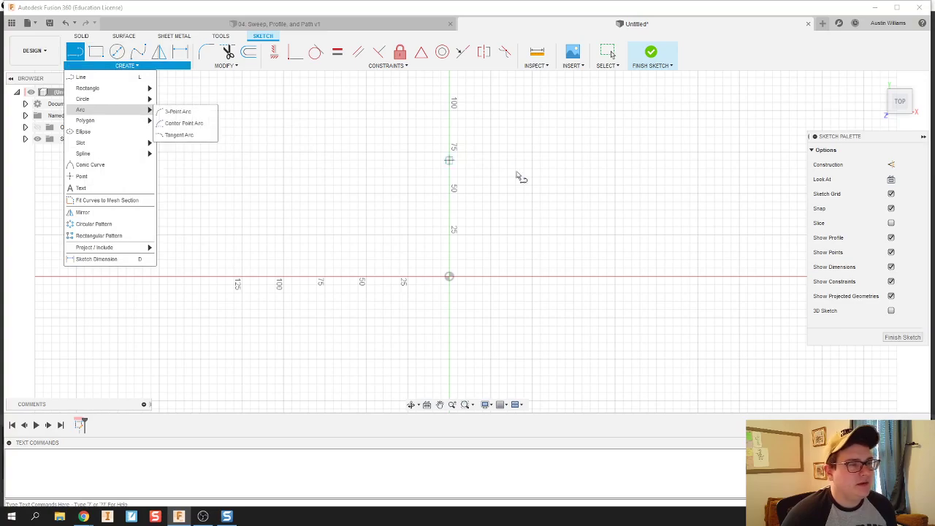
click(490, 152)
click(531, 152)
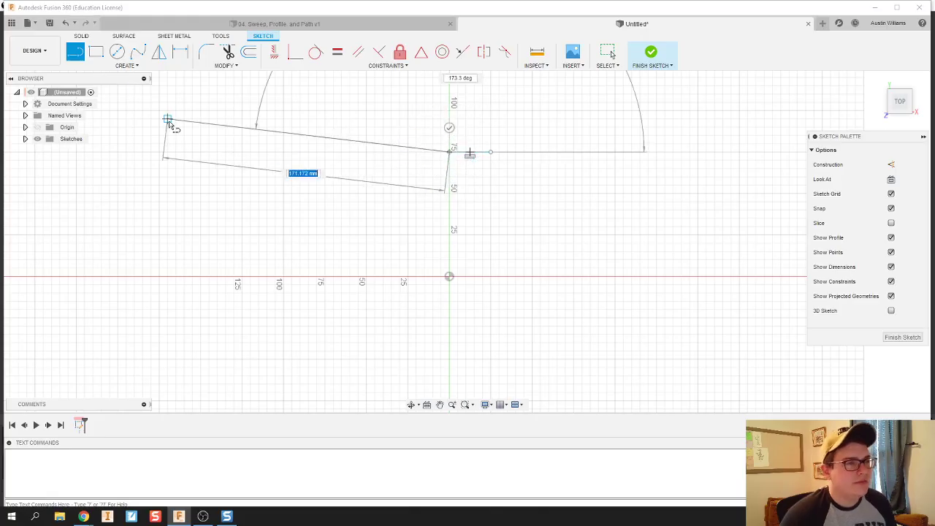
key(Escape)
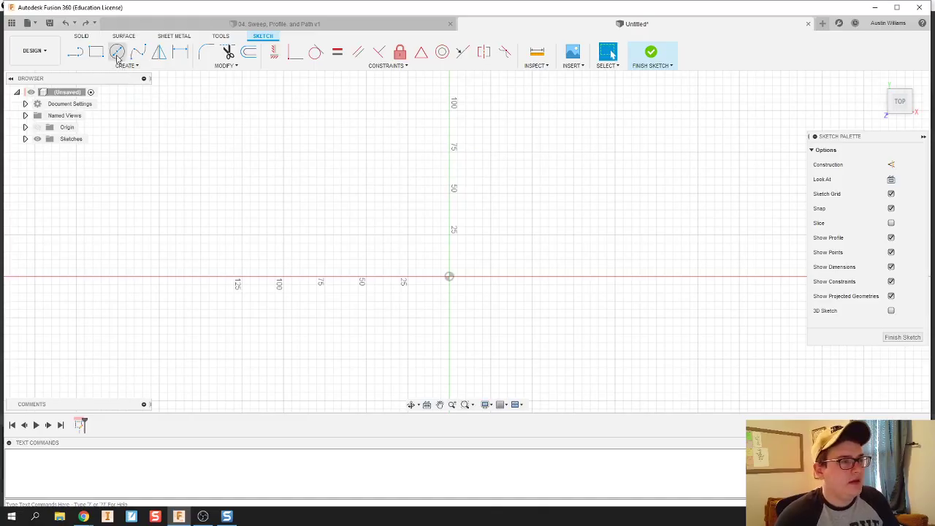
Step: Draw a semicircular 3-Point Arc hook starting on the vertical axis and ending to its right
click(123, 64)
mouse_move(113, 110)
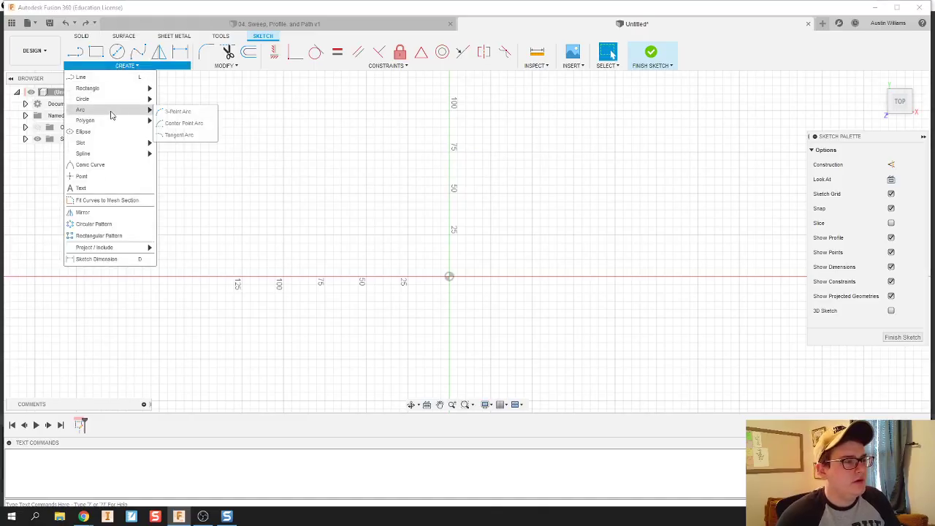
click(181, 123)
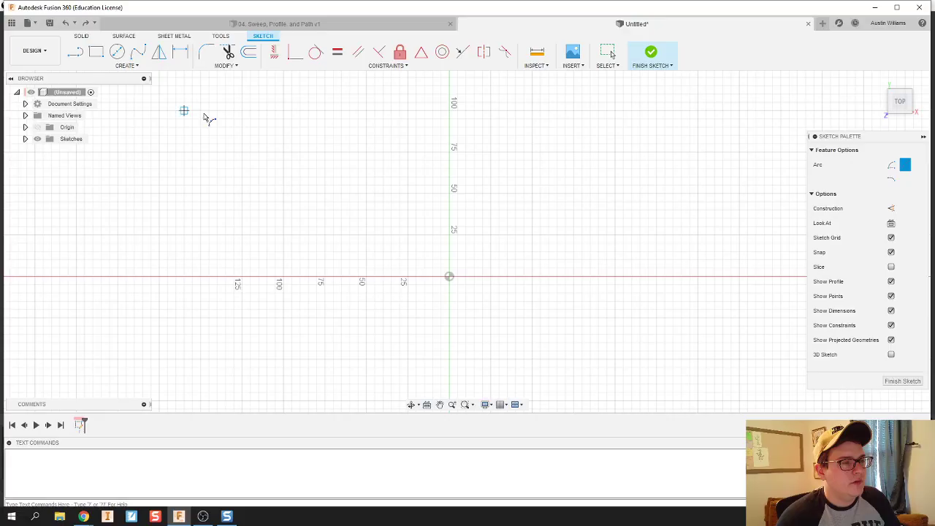
click(450, 152)
click(491, 152)
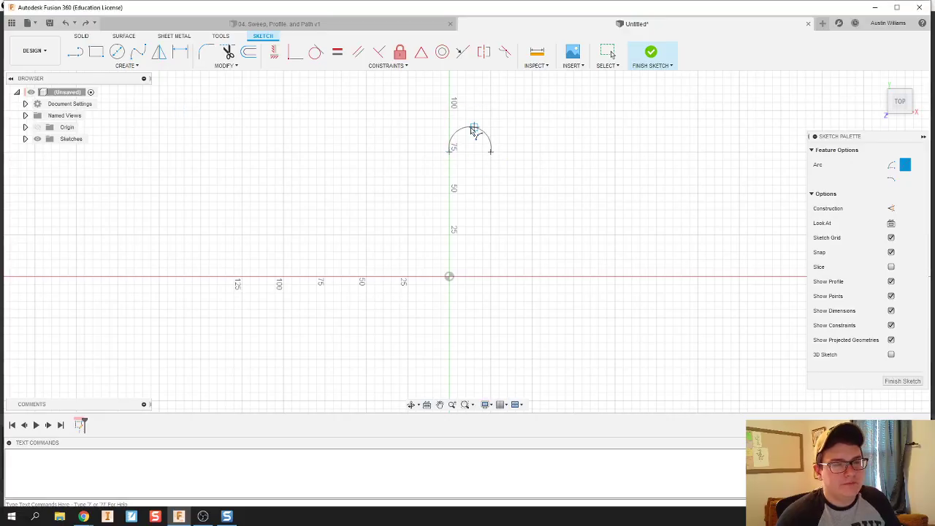
click(471, 133)
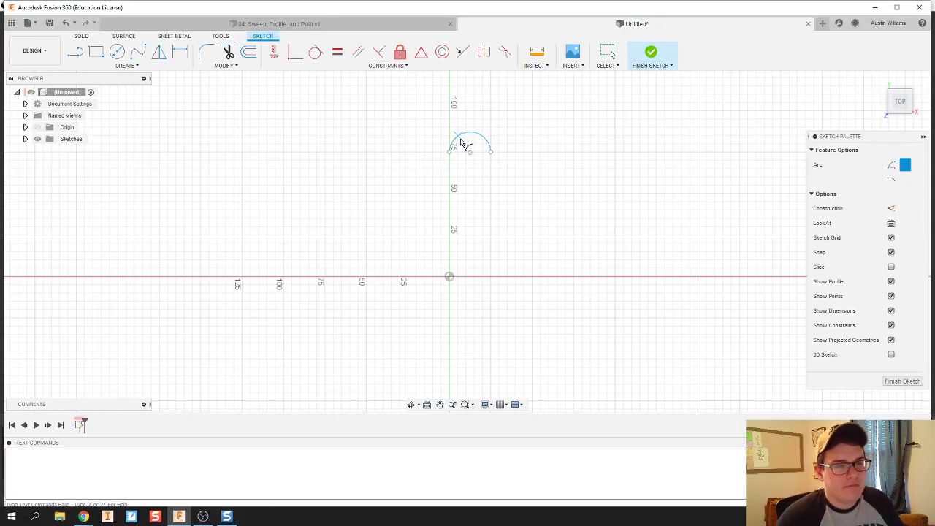
key(Escape)
Step: Add a short tip below the hook's right end and a 25 mm neck down from its left end
key(l)
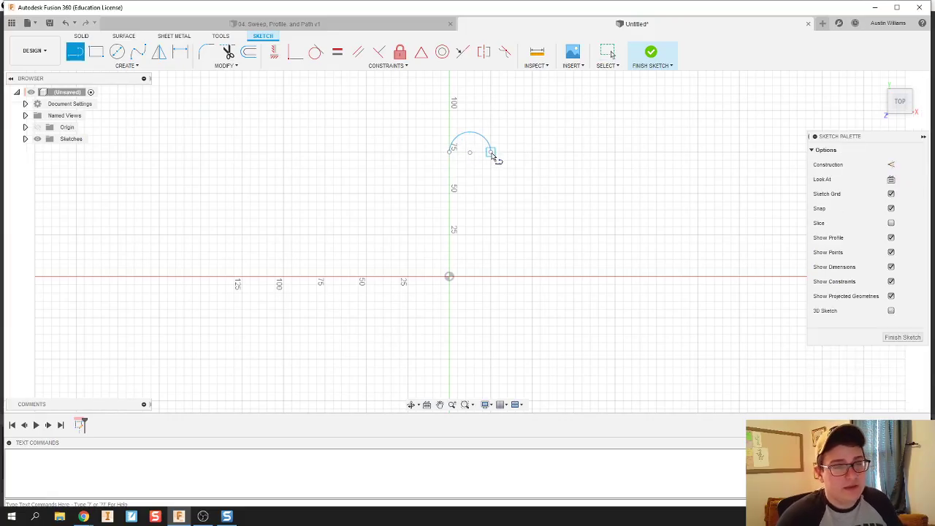
drag(491, 154, 481, 169)
key(Escape)
key(l)
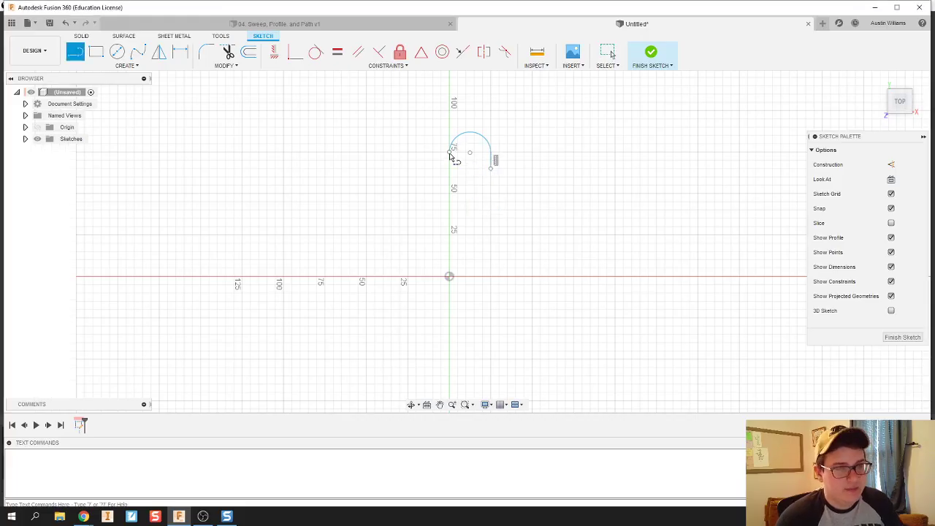
click(449, 152)
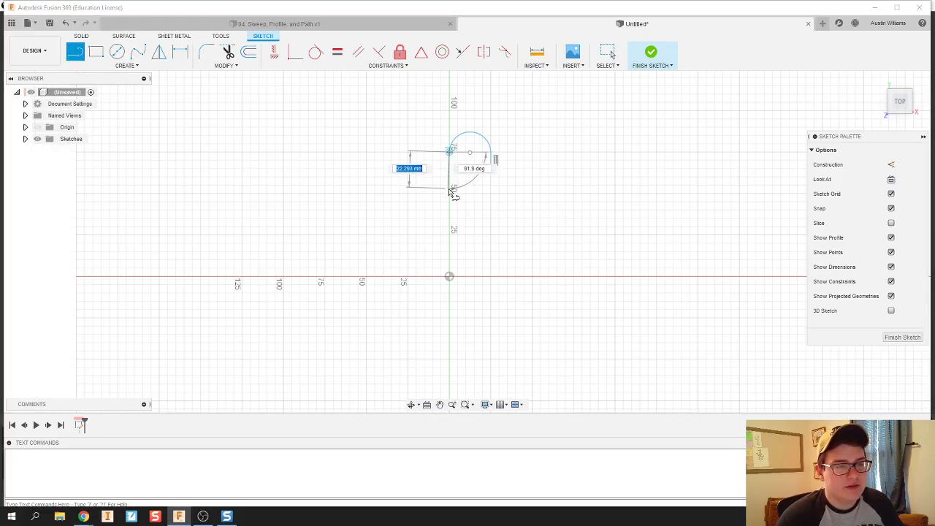
click(449, 193)
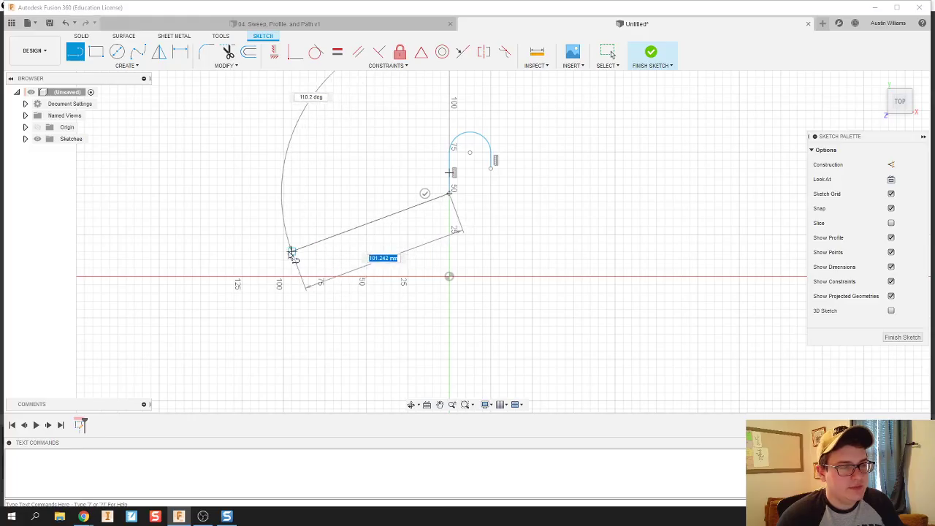
Step: Draw the left shoulder, a tangent-arc left corner, the straight bottom bar and a rounded right corner
click(283, 251)
drag(284, 252, 282, 276)
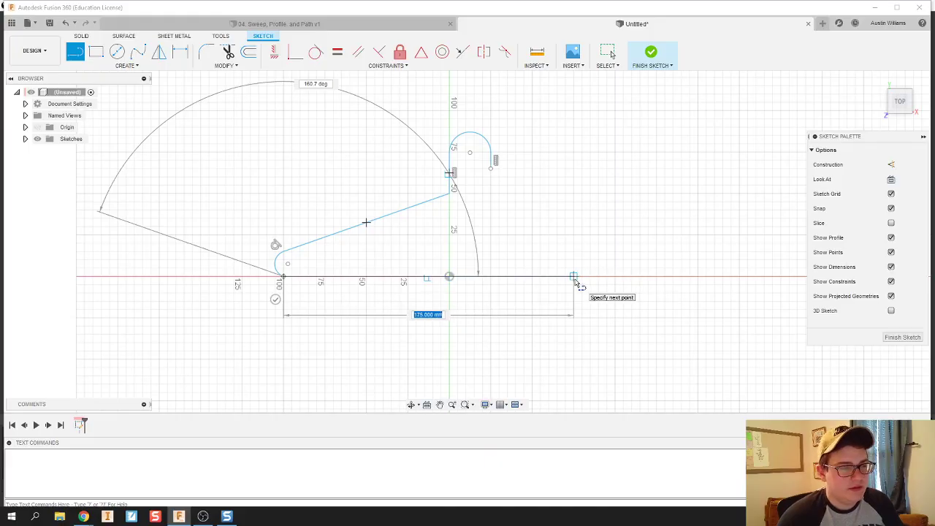
click(615, 279)
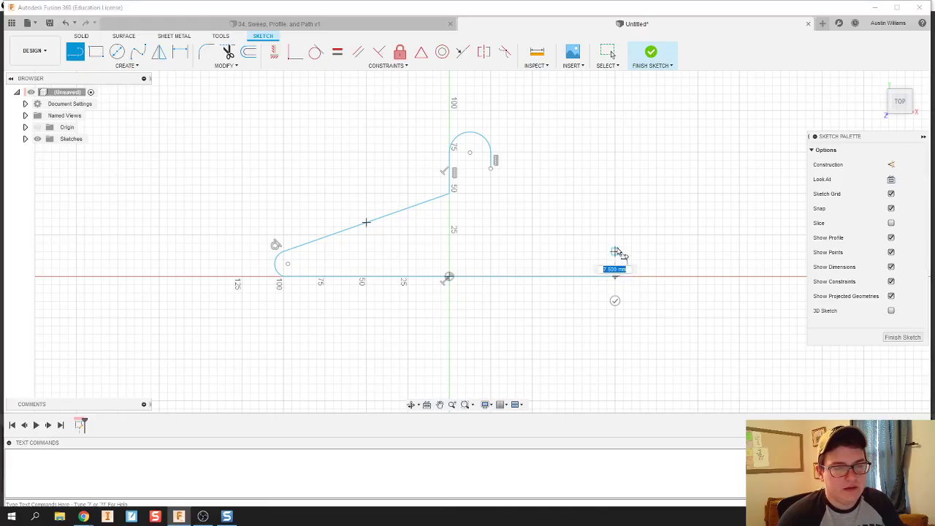
drag(615, 276, 615, 252)
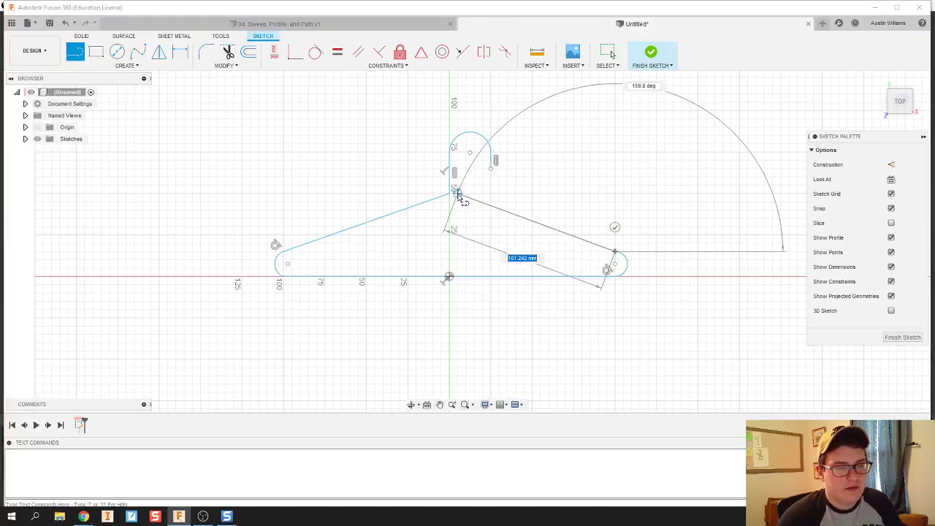
Step: Close the outline with the right shoulder meeting the neck's bottom, then end the Line tool
scroll(456, 193, up, 5)
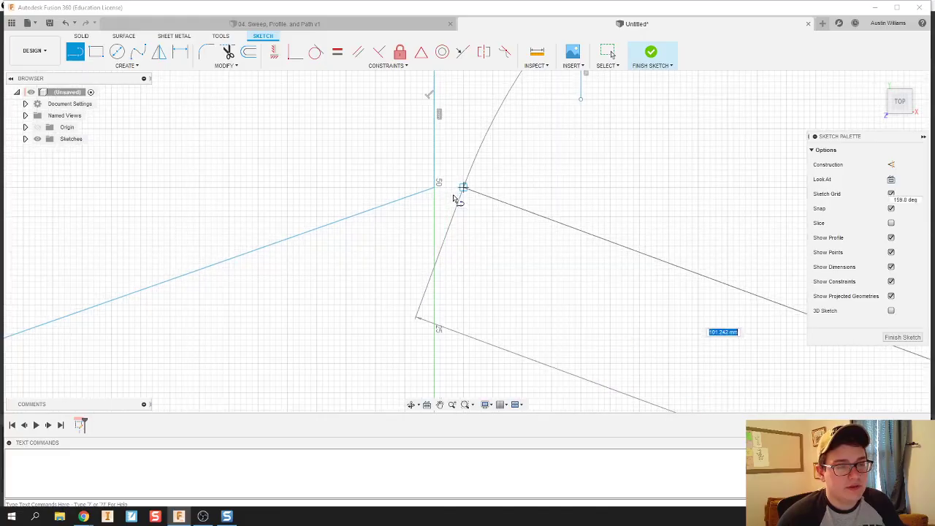
scroll(451, 192, up, 2)
scroll(446, 190, up, 2)
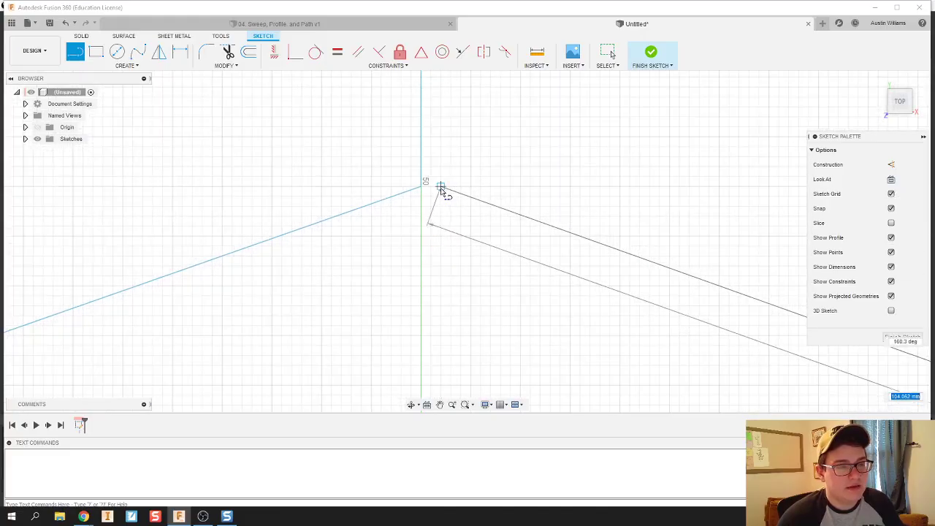
click(441, 187)
scroll(448, 205, down, 4)
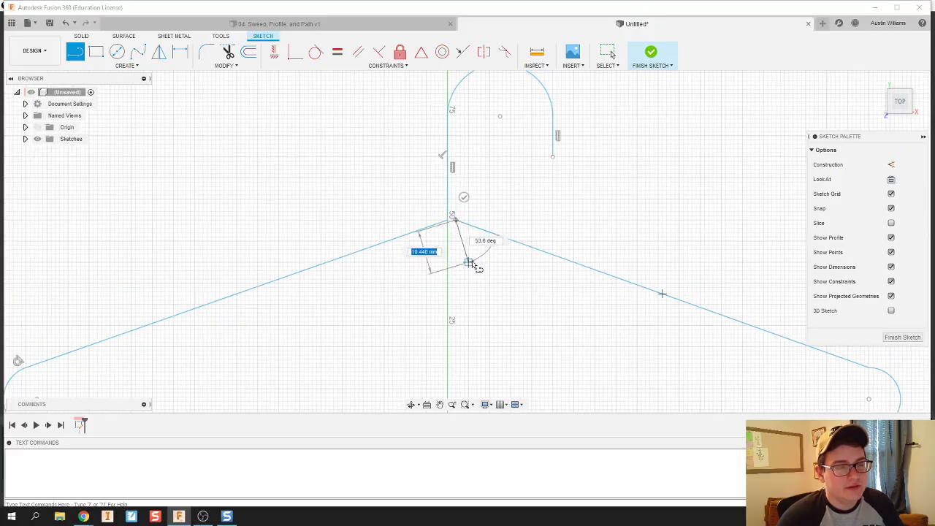
scroll(471, 274, down, 3)
right_click(468, 265)
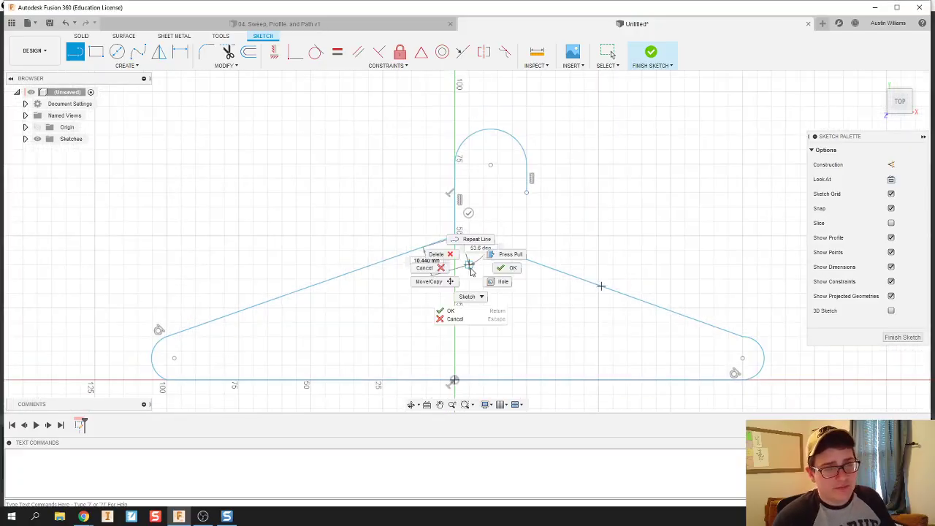
click(502, 272)
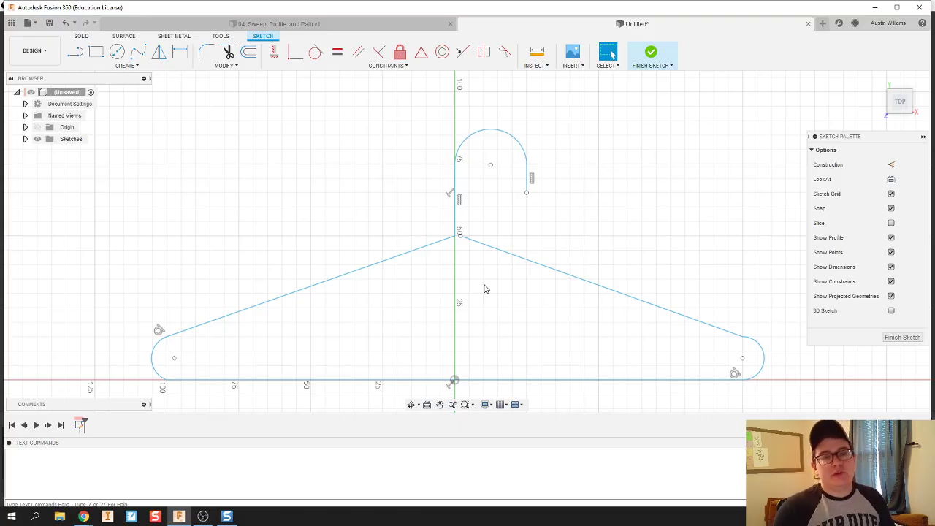
Step: Recentre the hanger sketch, turn on Origin visibility, and orbit into a tilted 3D view
scroll(485, 278, up, 1)
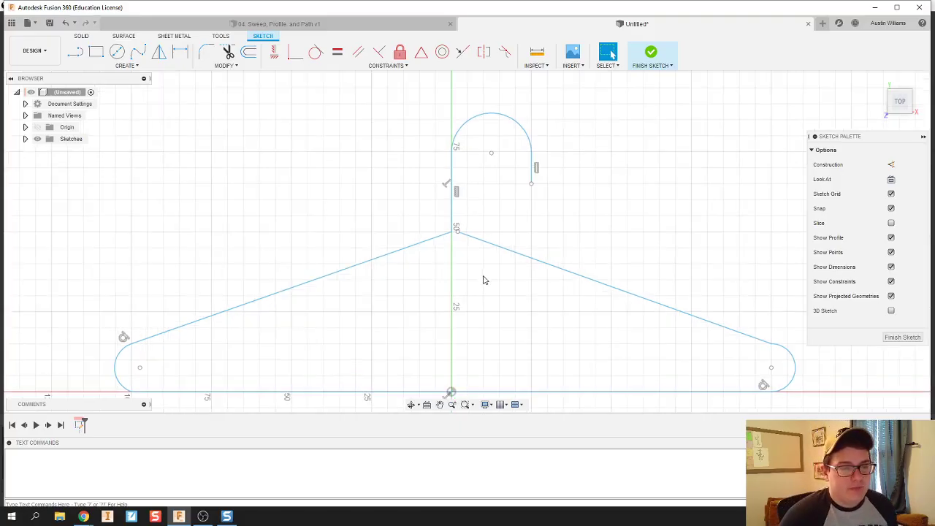
middle_drag(484, 278, 480, 229)
scroll(486, 282, down, 3)
middle_drag(486, 282, 486, 252)
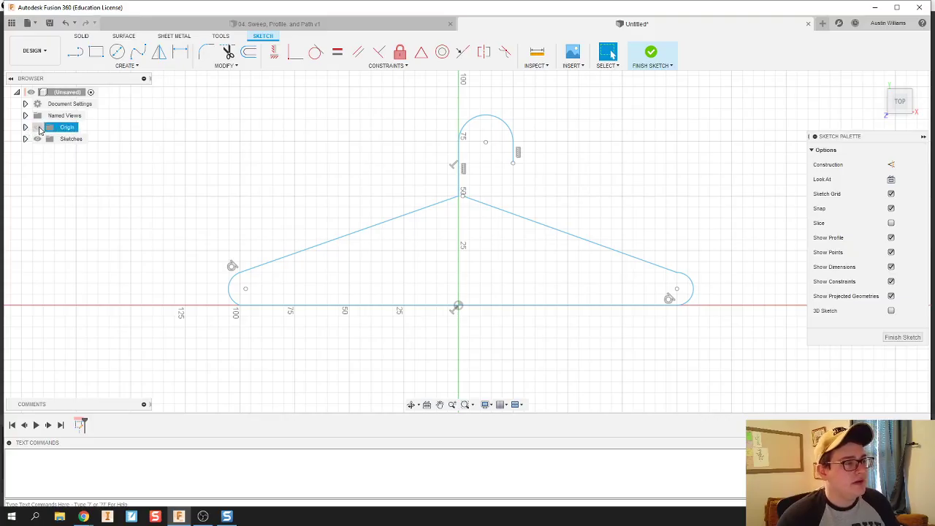
click(37, 127)
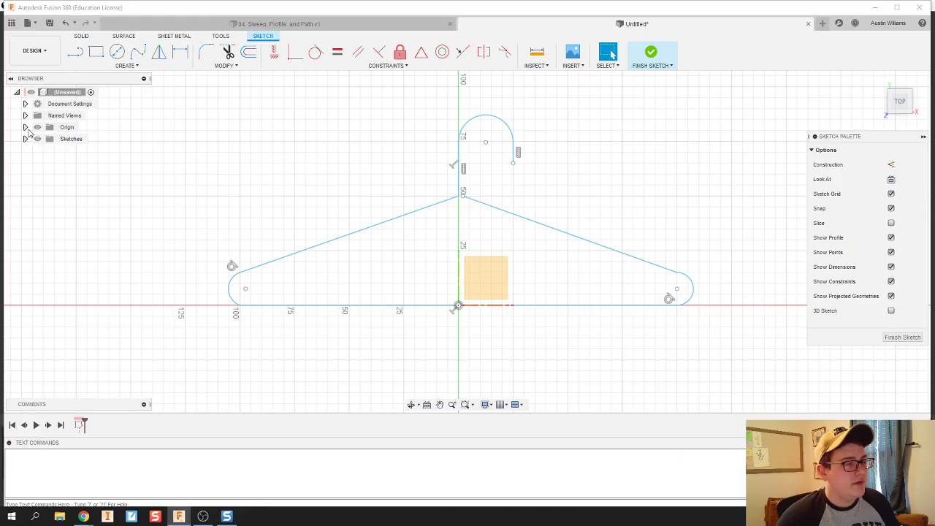
mouse_move(407, 348)
shift+middle_down()
mouse_move(355, 314)
mouse_move(363, 294)
mouse_move(369, 307)
mouse_move(309, 219)
mouse_move(322, 235)
shift+middle_up()
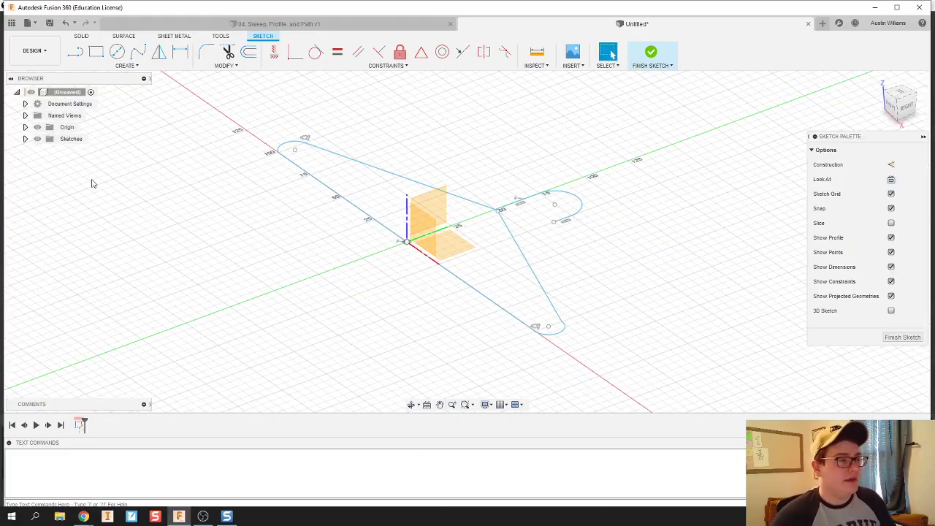
Step: Expand Origin, finish the hanger path sketch, and start a new sketch on the YZ plane
click(25, 127)
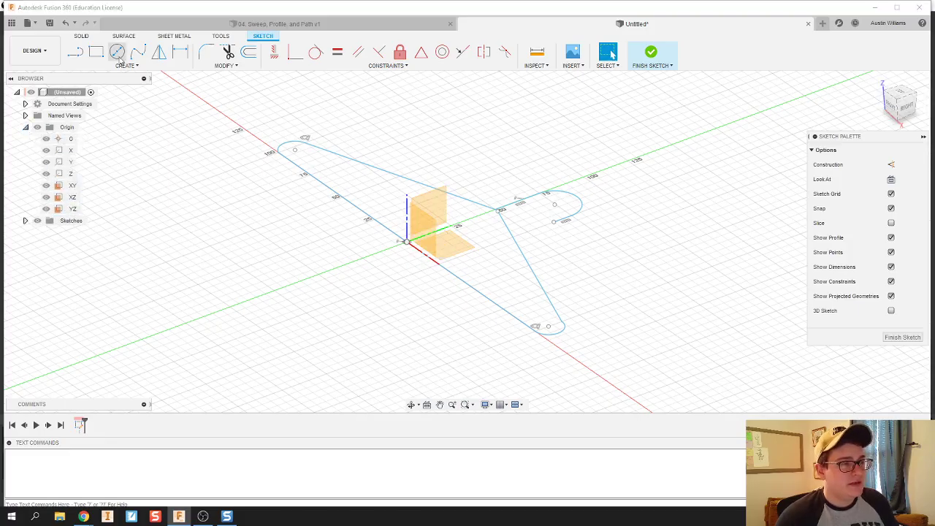
click(650, 51)
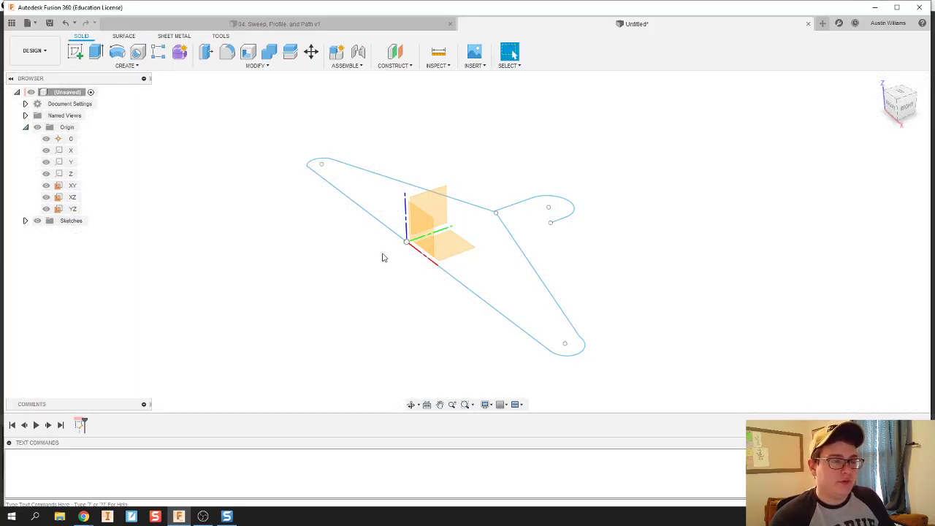
click(76, 52)
click(435, 216)
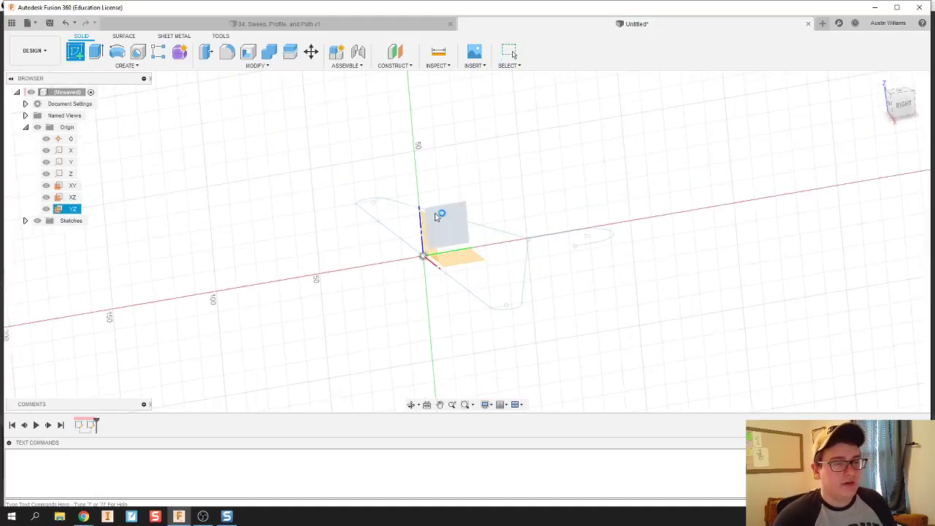
mouse_move(530, 200)
shift+middle_down()
mouse_move(541, 212)
mouse_move(484, 272)
mouse_move(496, 236)
shift+middle_up()
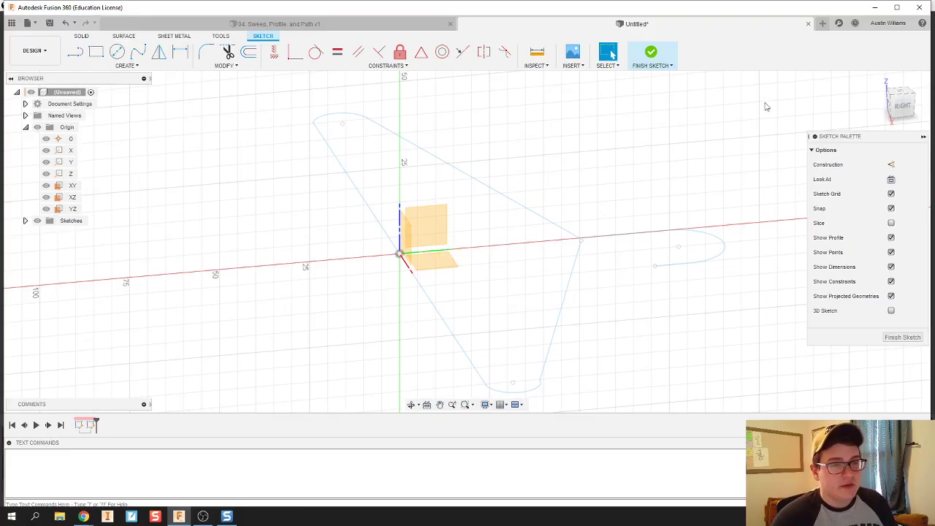
Step: In the Right view, draw a small Center Diameter Circle at the origin and finish the sketch
click(902, 108)
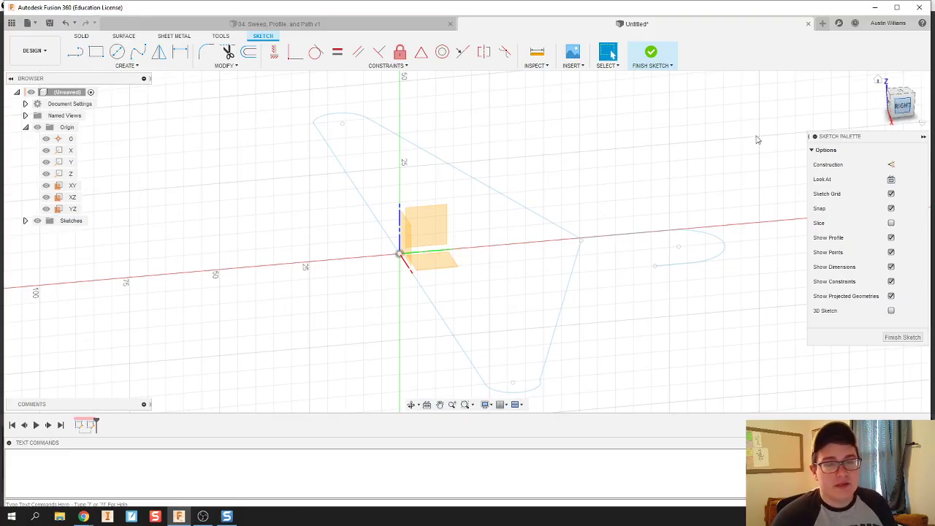
click(399, 260)
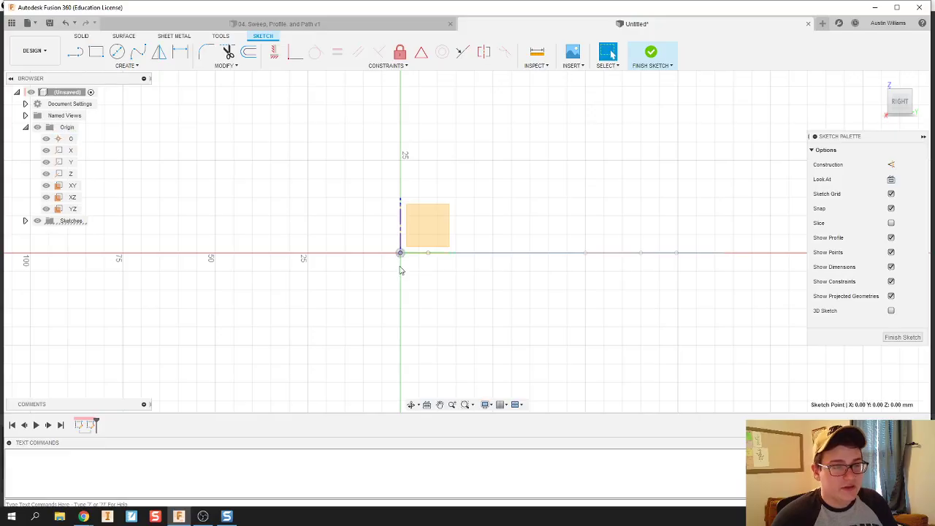
click(116, 52)
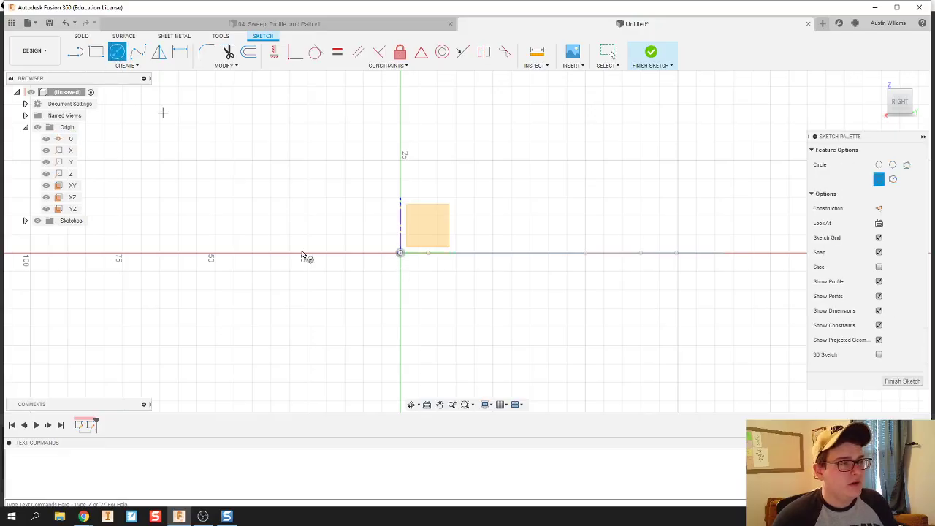
click(400, 253)
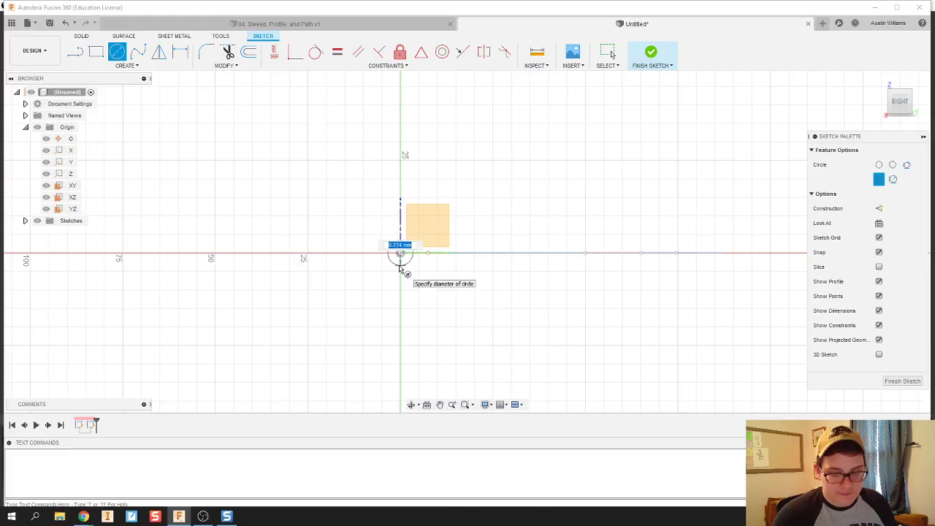
click(400, 268)
key(Escape)
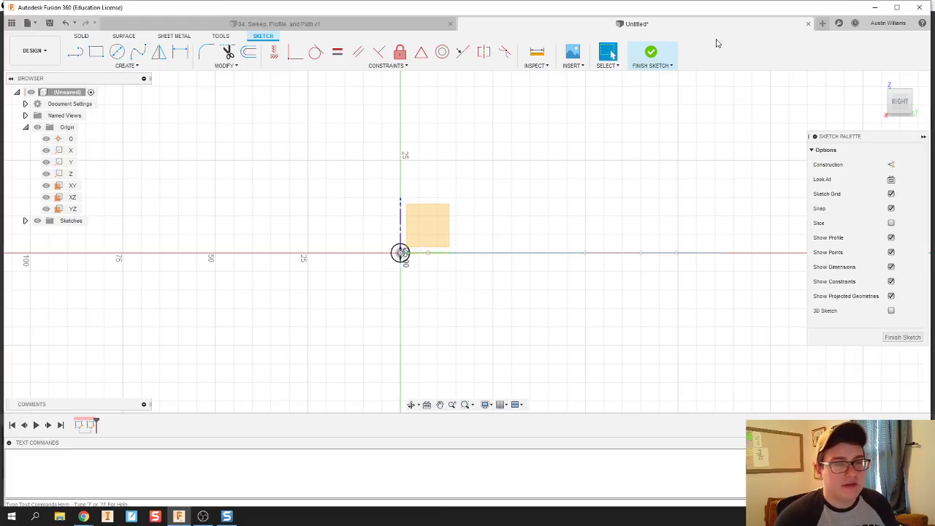
click(651, 52)
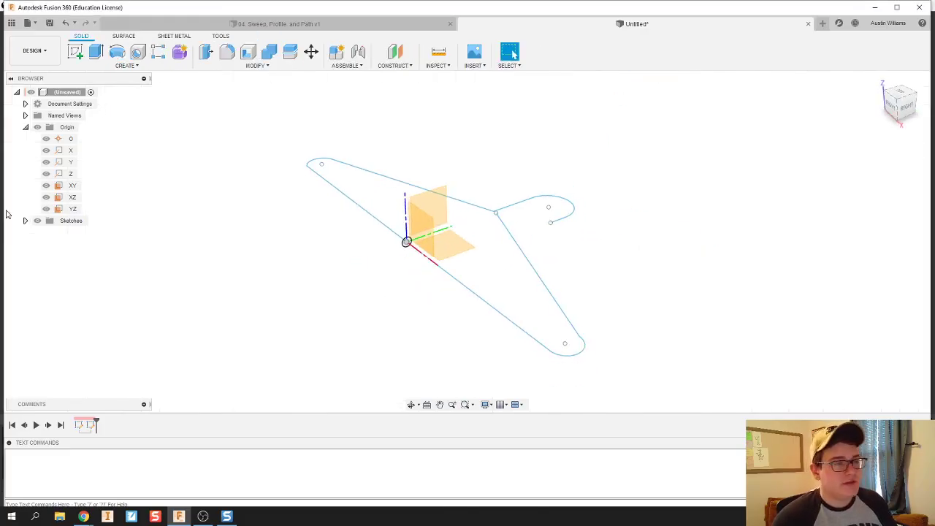
Step: Hide the origin planes and start a Sweep, moving its dialog aside
click(38, 127)
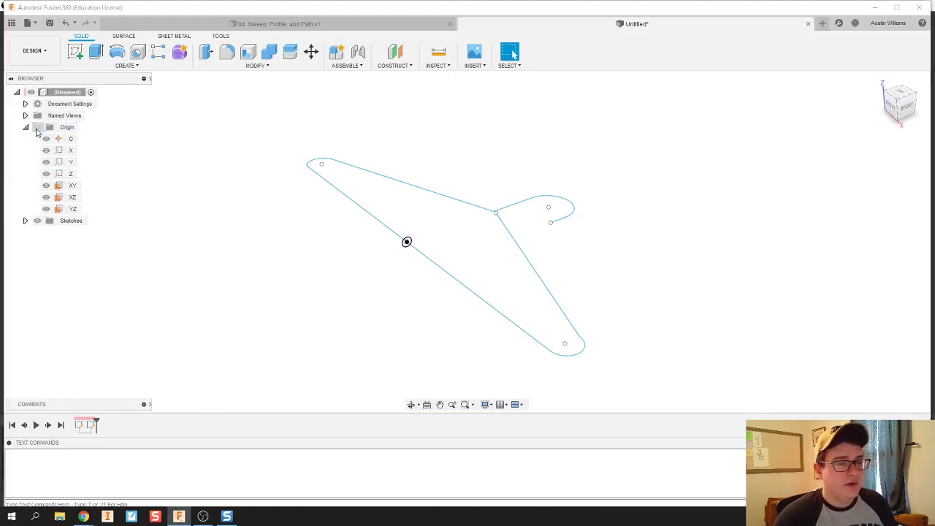
scroll(415, 299, up, 1)
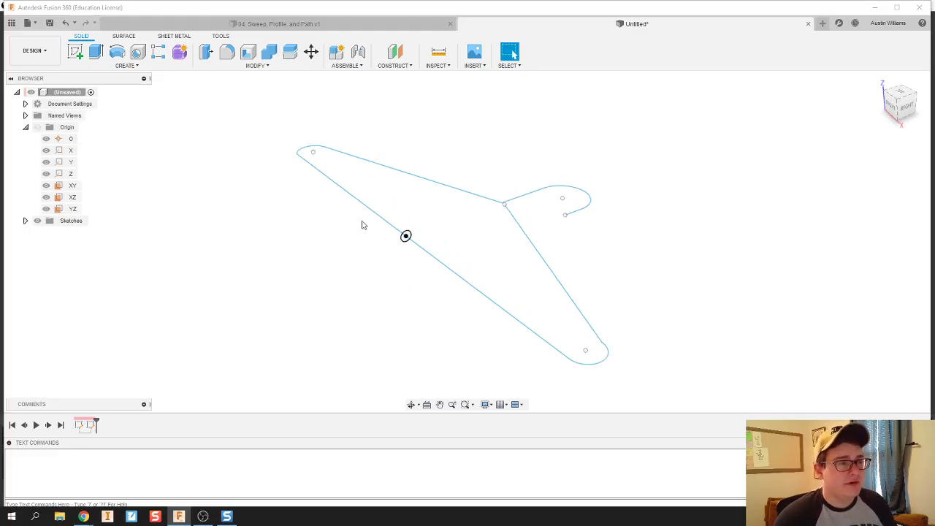
click(111, 66)
click(110, 149)
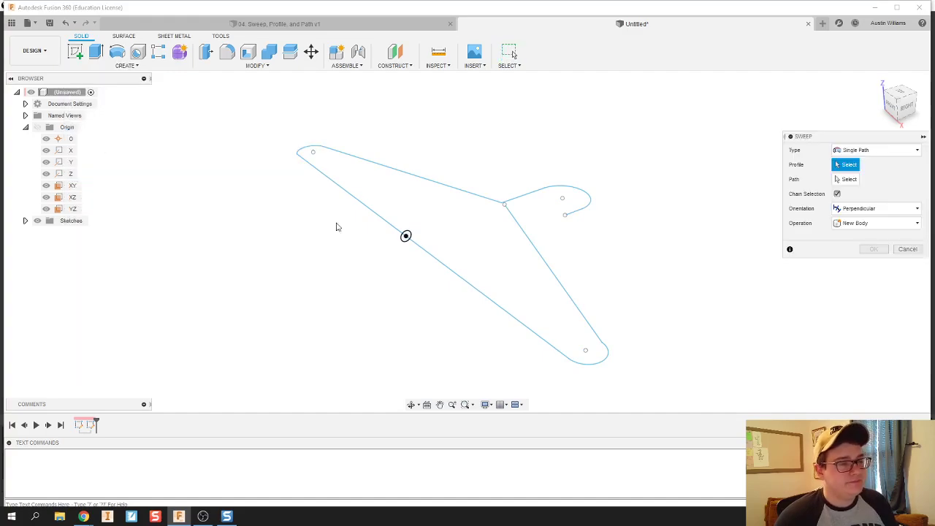
drag(852, 142, 813, 145)
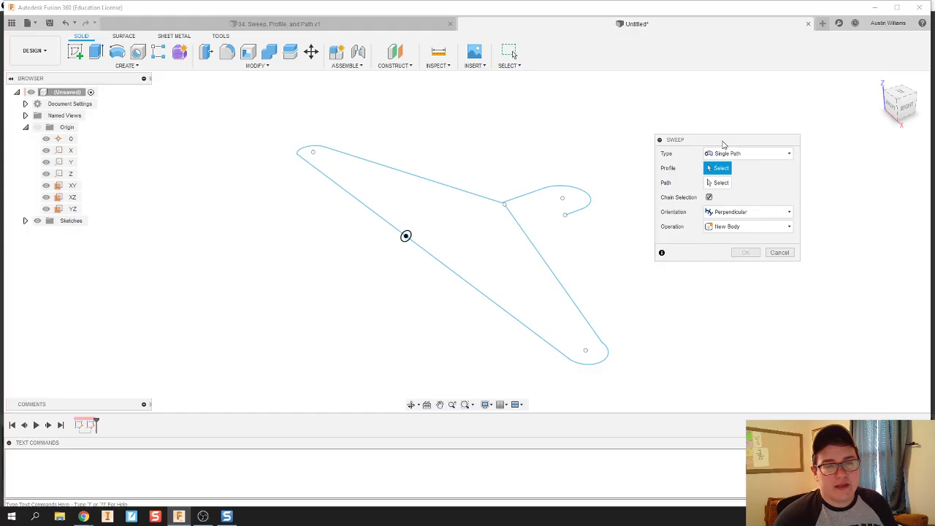
drag(723, 144, 708, 142)
Step: Keep the Single Path sweep type and pick the small circle as the profile
click(733, 154)
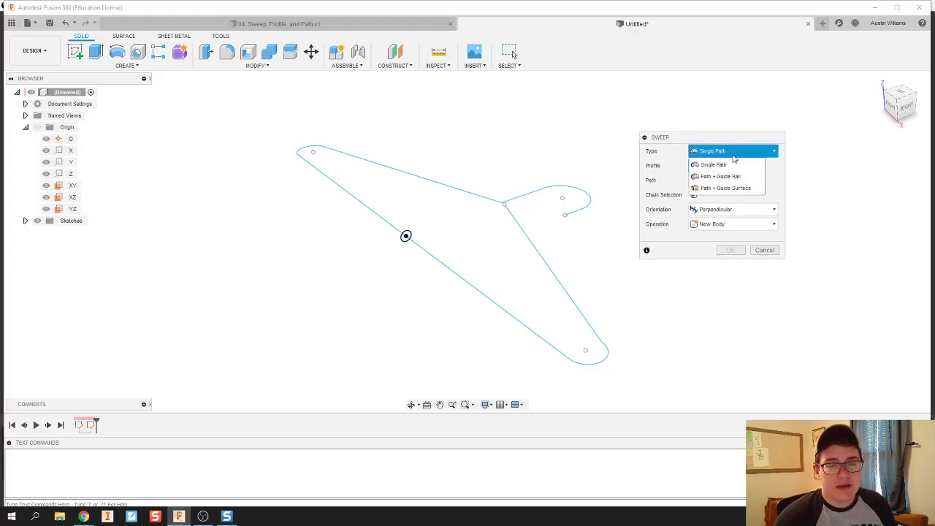
click(733, 158)
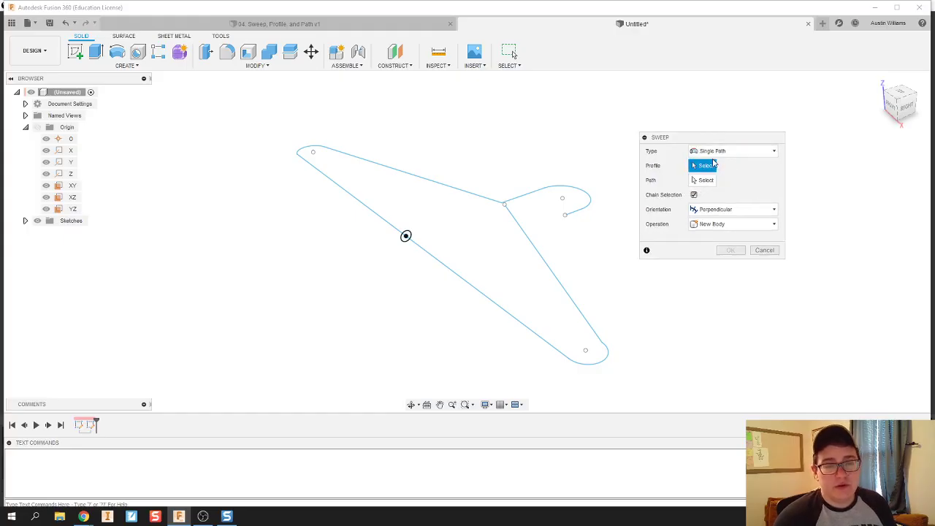
scroll(407, 243, up, 1)
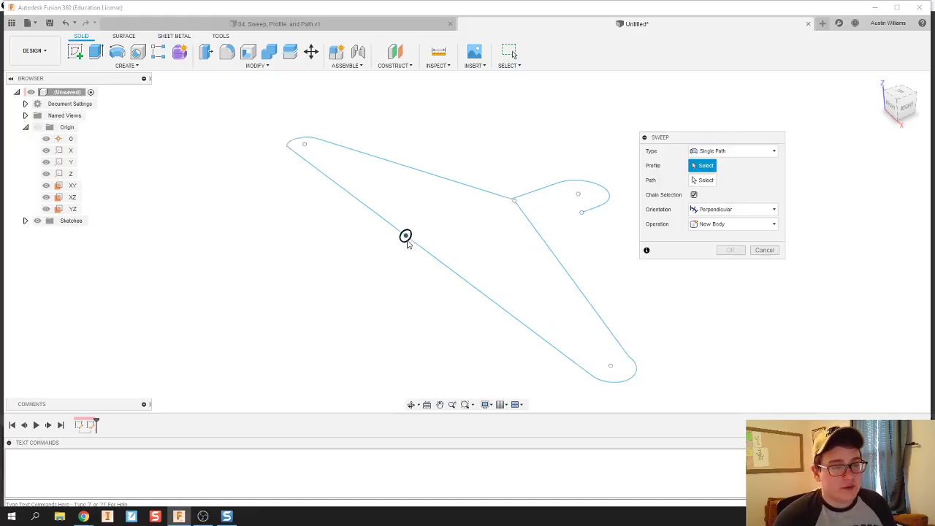
scroll(408, 243, up, 1)
click(405, 235)
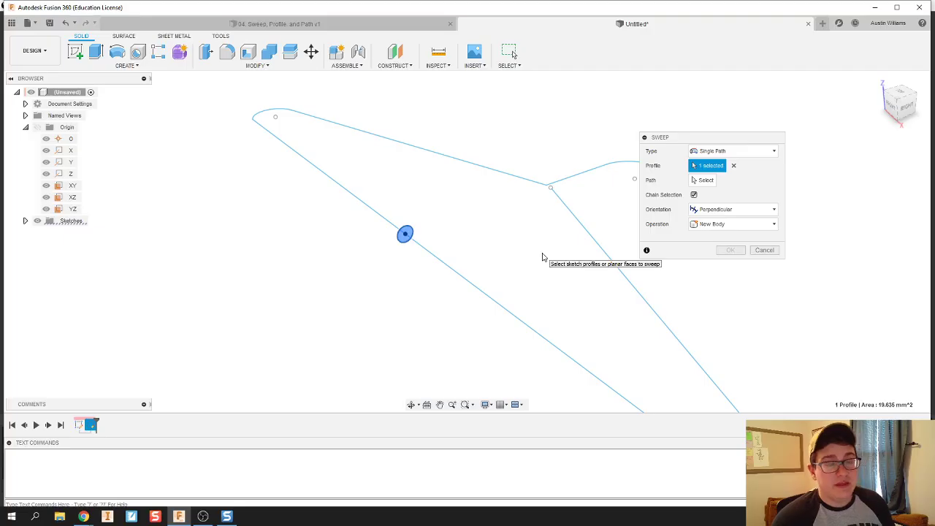
Step: Pick the hanger outline as the sweep path and view the full round tube preview
click(703, 181)
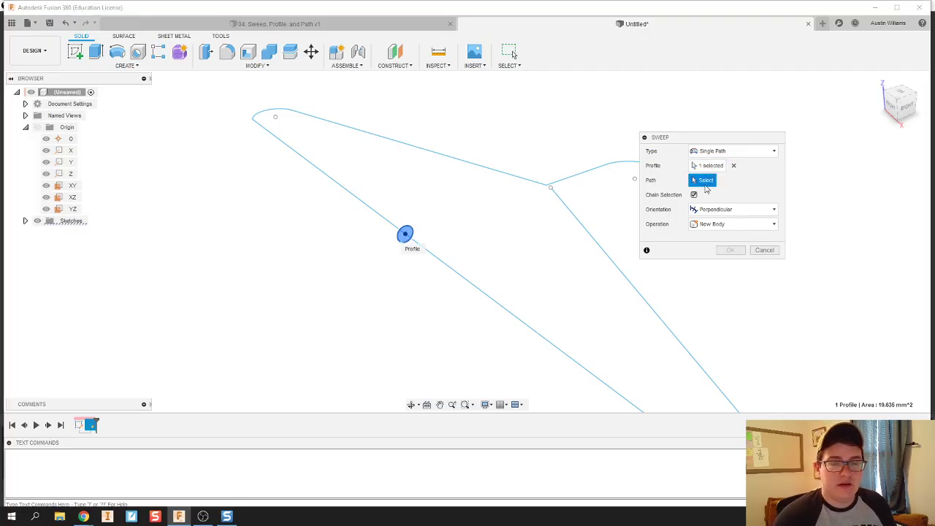
click(473, 292)
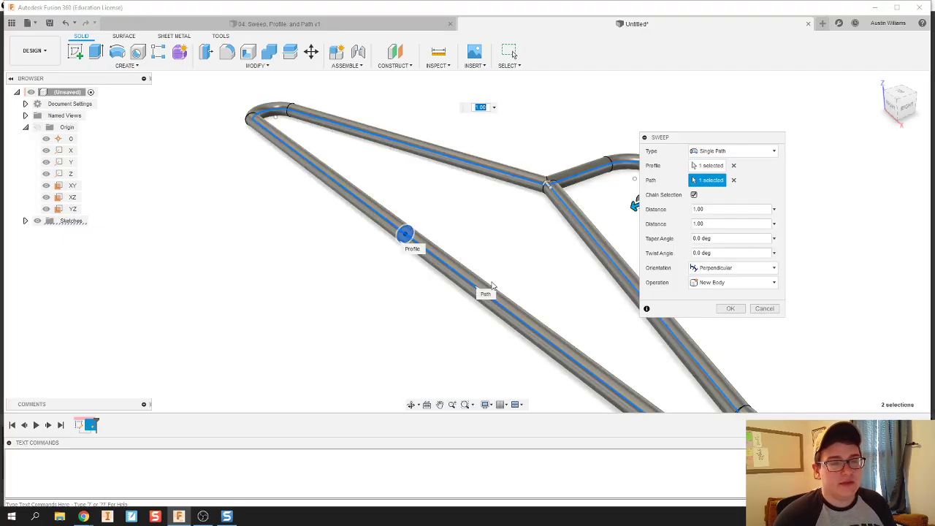
scroll(528, 283, down, 2)
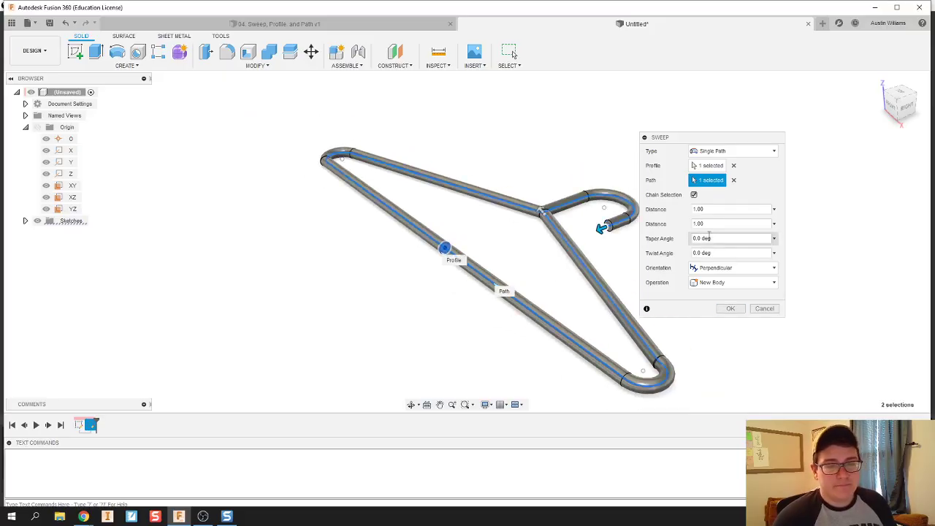
middle_drag(523, 259, 470, 260)
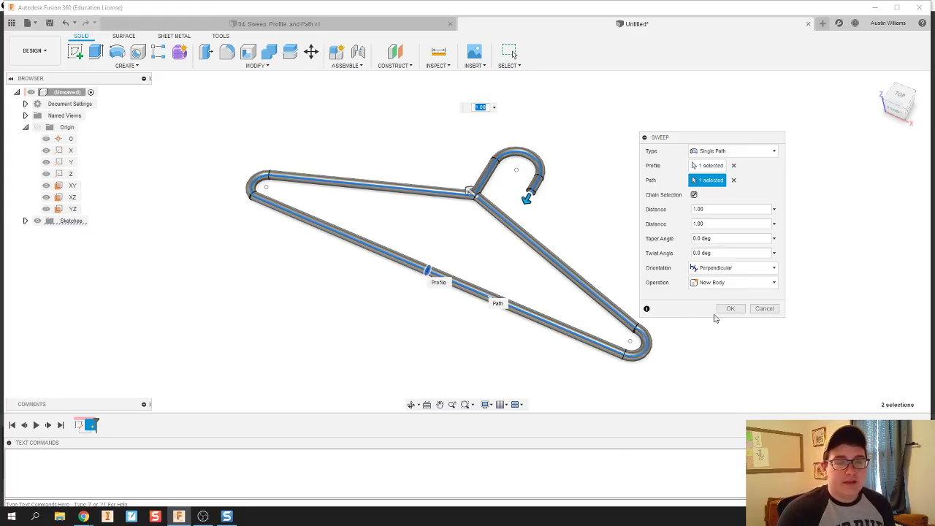
drag(526, 198, 527, 232)
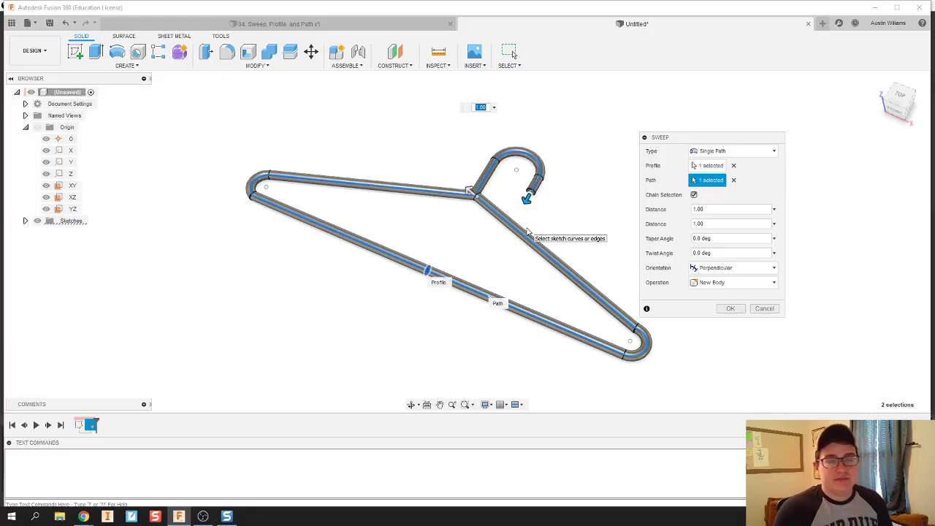